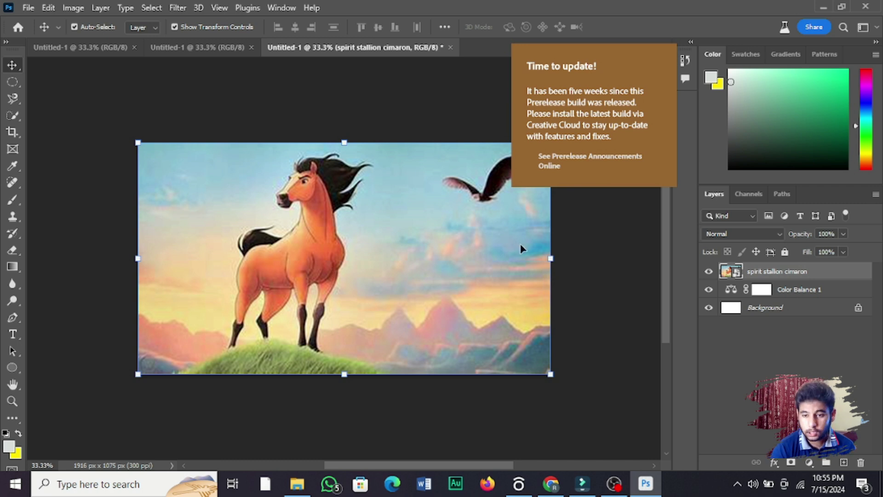
- Add a Curves adjustment layer above the spirit stallion cimaron layer
{"action": "left_click", "coordinate": [810, 462]}
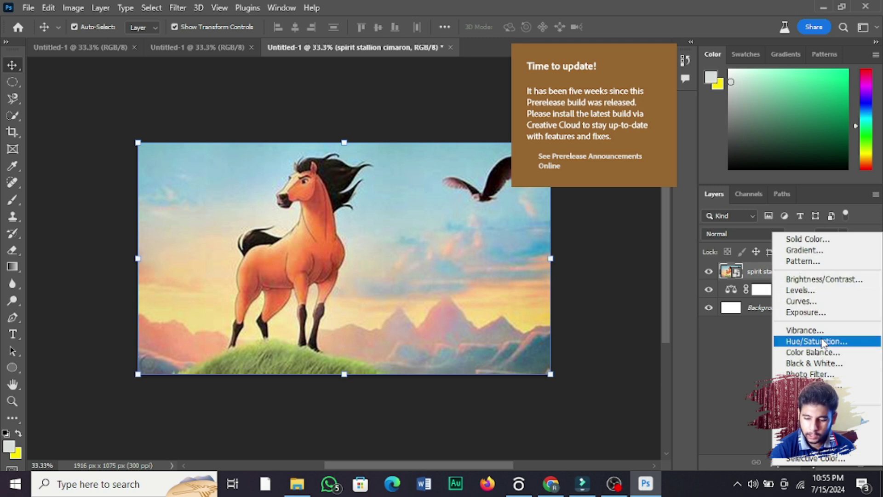
{"action": "left_click", "coordinate": [820, 298]}
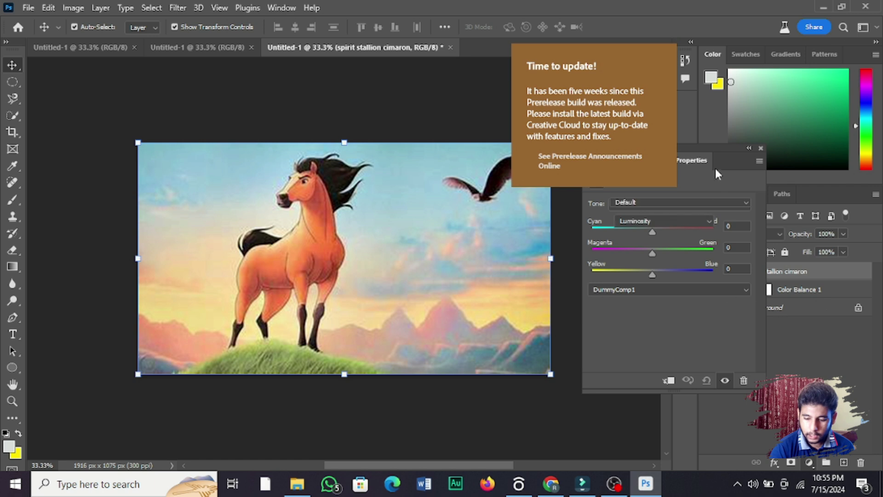
{"action": "left_click_drag", "start_coordinate": [725, 154], "coordinate": [739, 170]}
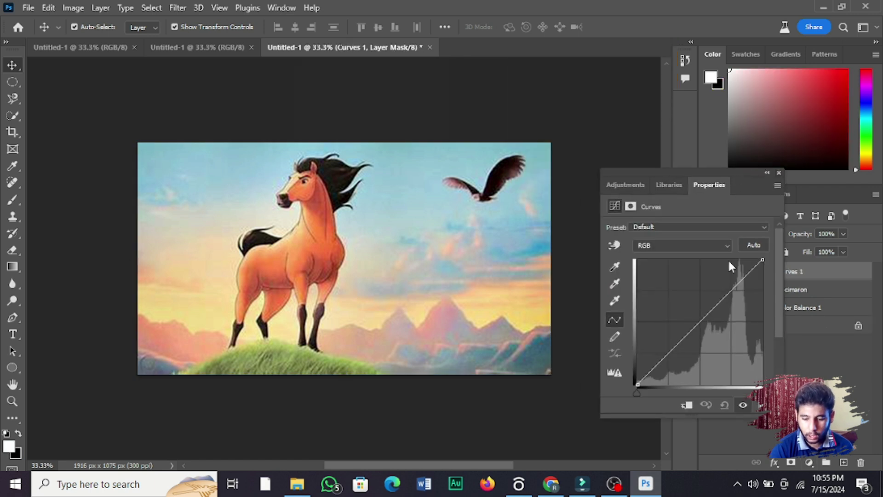
{"action": "left_click", "coordinate": [700, 322]}
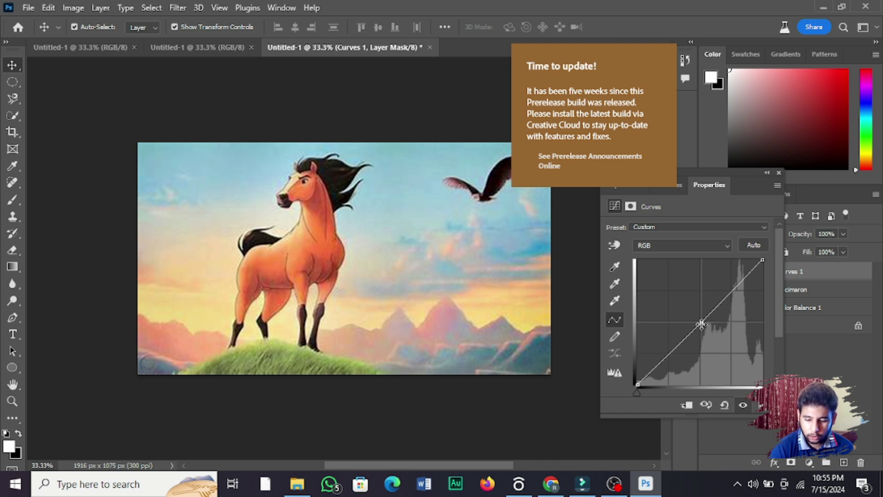
{"action": "left_click_drag", "start_coordinate": [702, 325], "coordinate": [713, 329]}
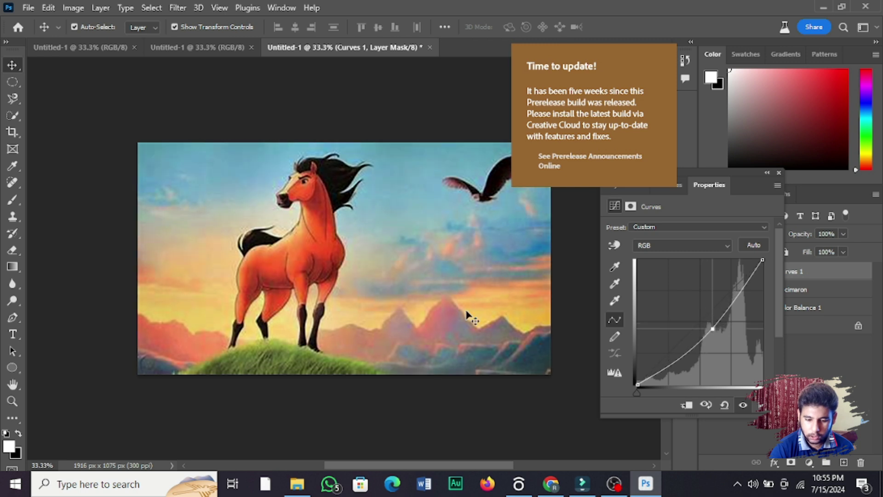
{"action": "key", "text": "ctrl+z"}
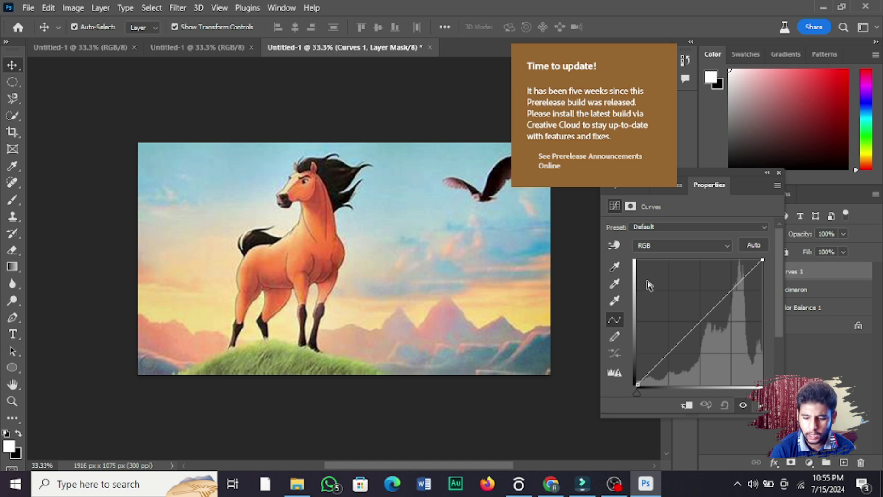
- Darken the midtones by pulling the RGB curve's midpoint below the diagonal, and shift the black point slightly inward
{"action": "left_click", "coordinate": [699, 319]}
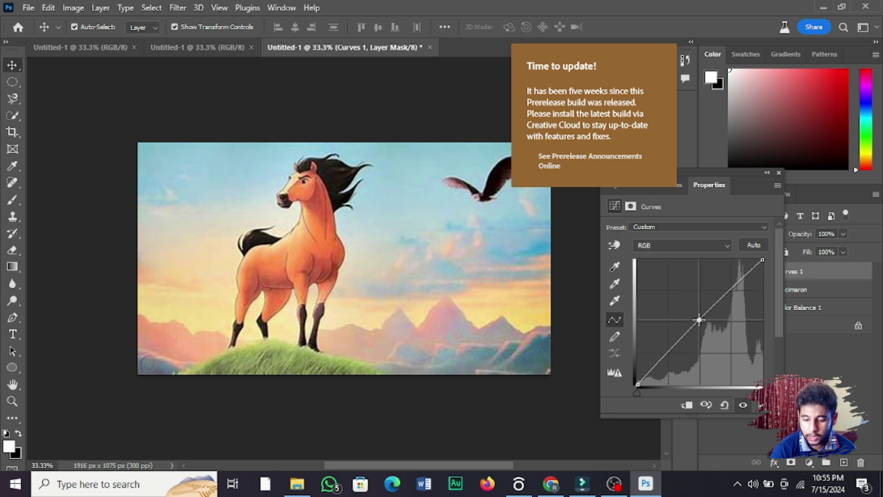
{"action": "left_click_drag", "start_coordinate": [699, 319], "coordinate": [706, 330]}
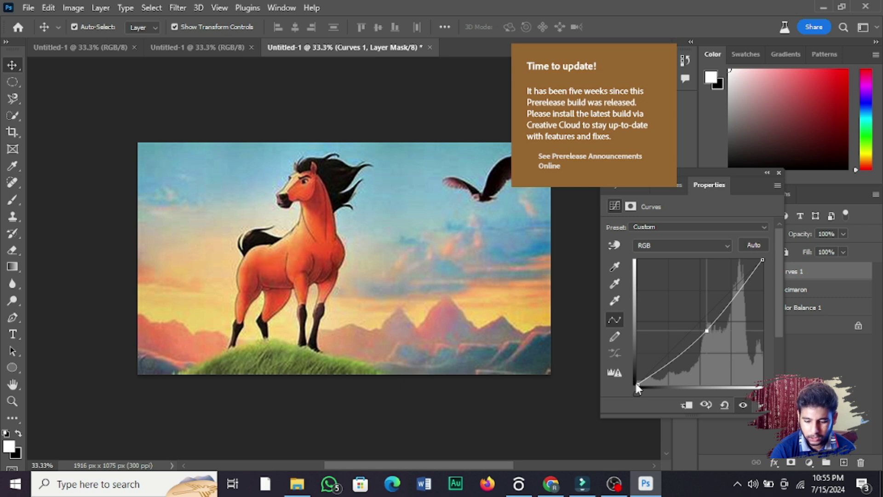
{"action": "left_click_drag", "start_coordinate": [638, 387], "coordinate": [676, 392]}
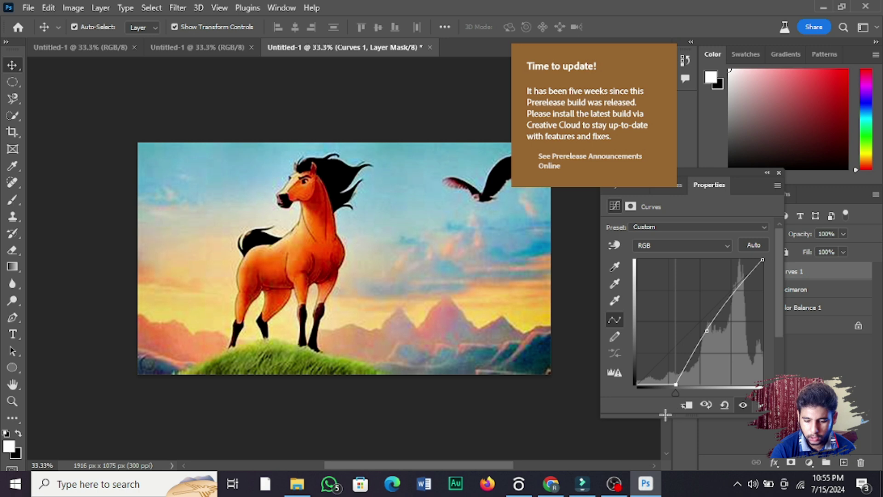
{"action": "key", "text": "ctrl+z"}
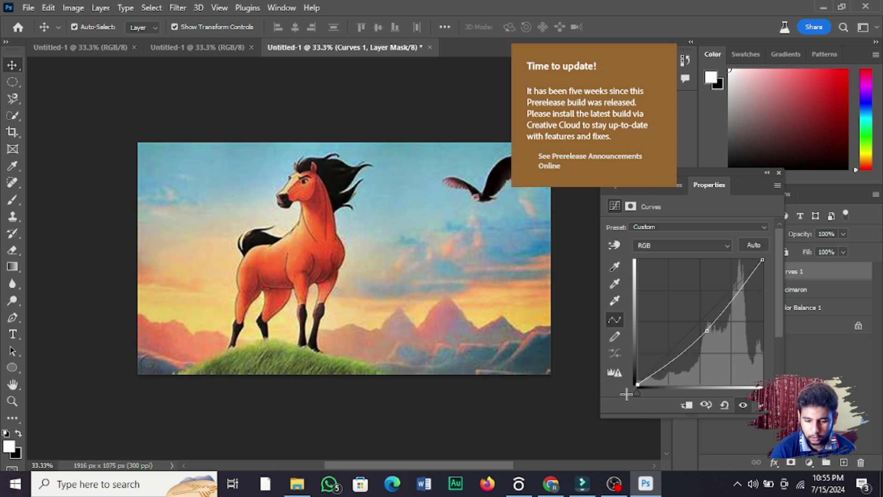
{"action": "left_click_drag", "start_coordinate": [637, 408], "coordinate": [643, 413]}
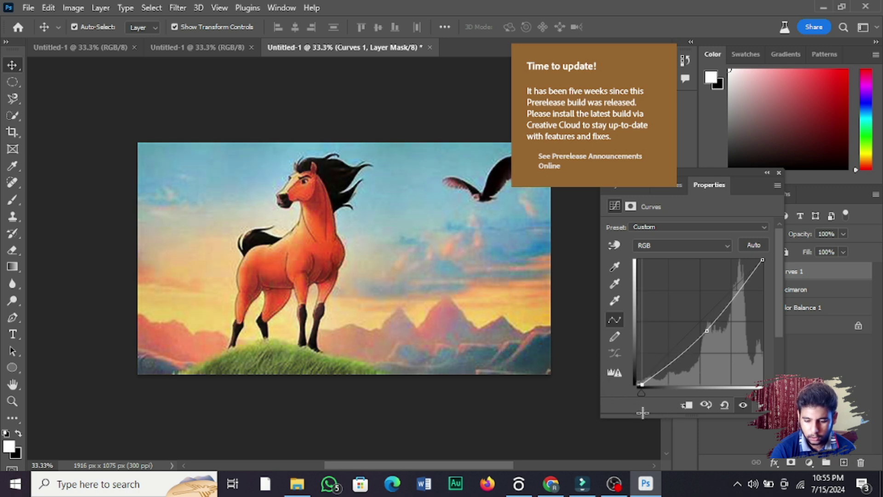
- Shift the curve's white point slightly inward and lower the midpoint a little further to strengthen the contrast
{"action": "mouse_move", "coordinate": [761, 267]}
{"action": "left_mouse_down"}
{"action": "mouse_move", "coordinate": [748, 261]}
{"action": "mouse_move", "coordinate": [758, 260]}
{"action": "left_mouse_up"}
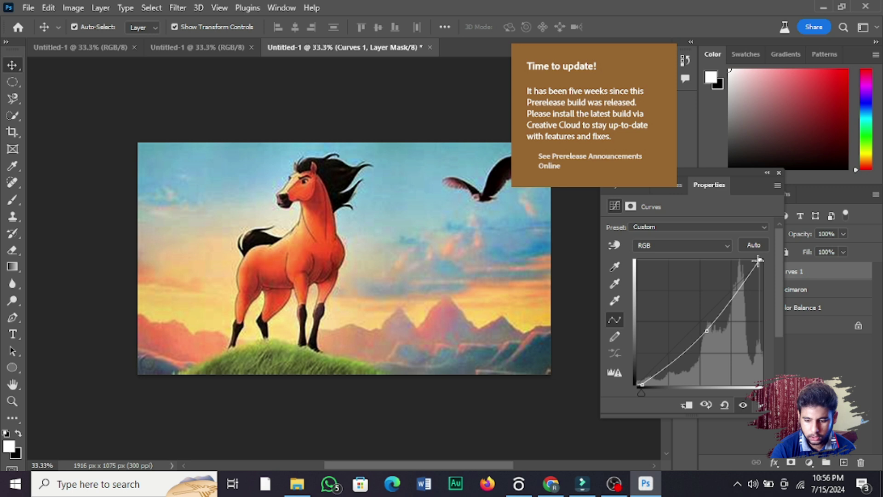
{"action": "left_click_drag", "start_coordinate": [758, 261], "coordinate": [754, 261]}
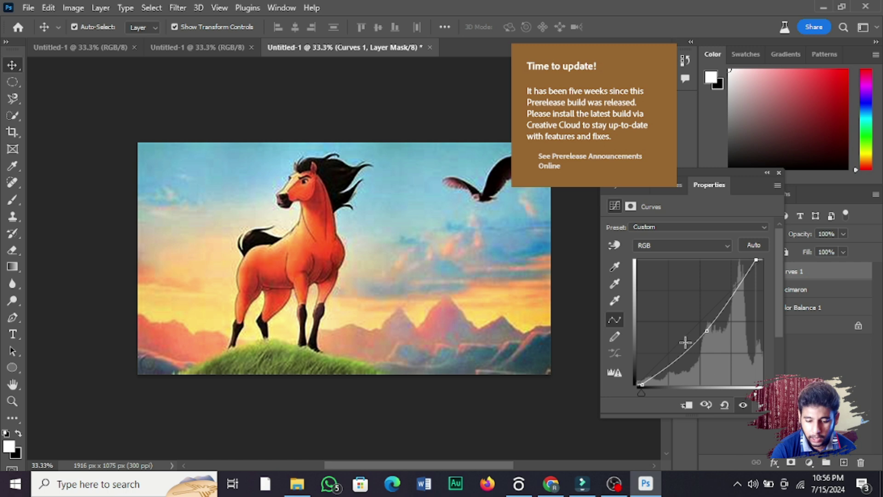
{"action": "mouse_move", "coordinate": [706, 330]}
{"action": "left_mouse_down"}
{"action": "mouse_move", "coordinate": [720, 338]}
{"action": "mouse_move", "coordinate": [711, 331]}
{"action": "left_mouse_up"}
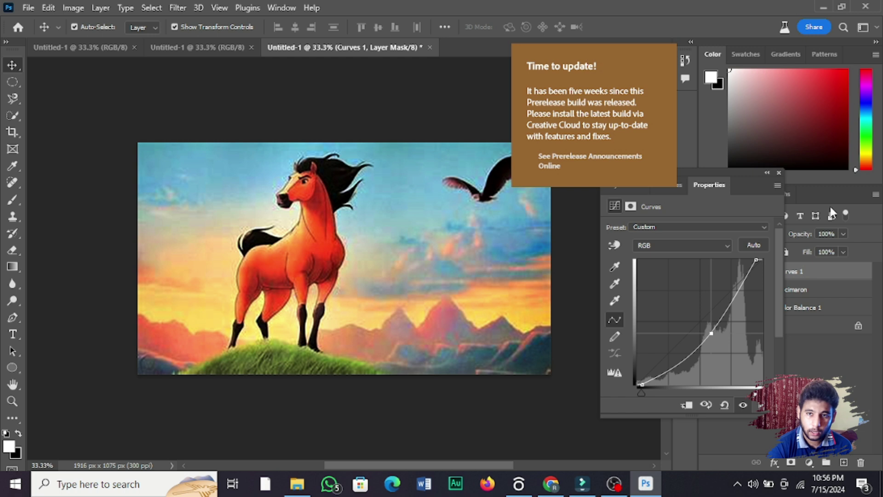
{"action": "left_click", "coordinate": [779, 173]}
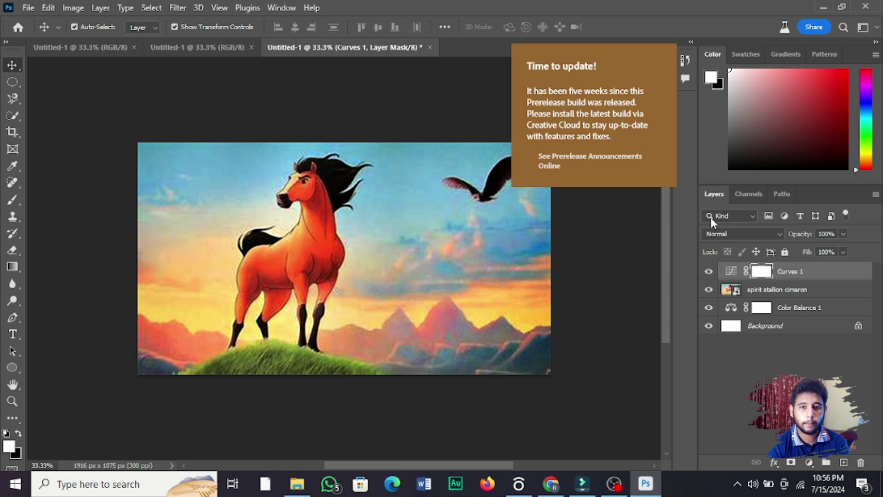
- Compare the image with and without the Curves 1 adjustment by toggling the layer's visibility
{"action": "left_click", "coordinate": [709, 272]}
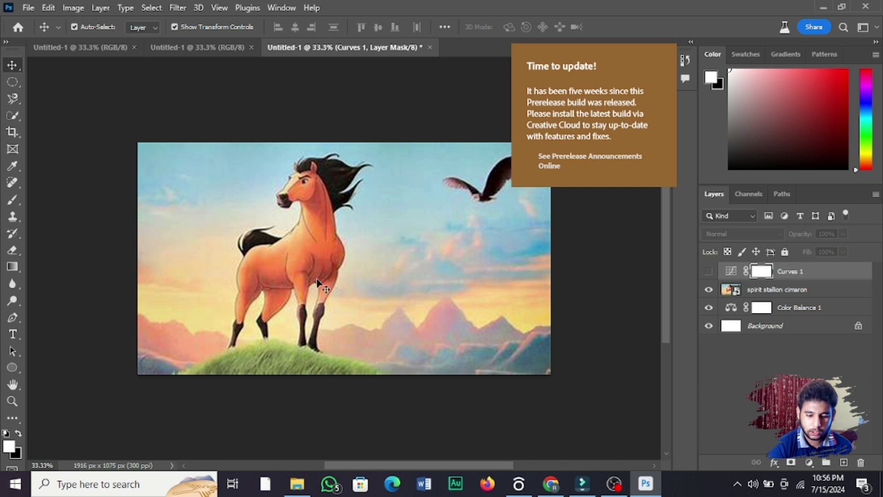
{"action": "left_click", "coordinate": [708, 271]}
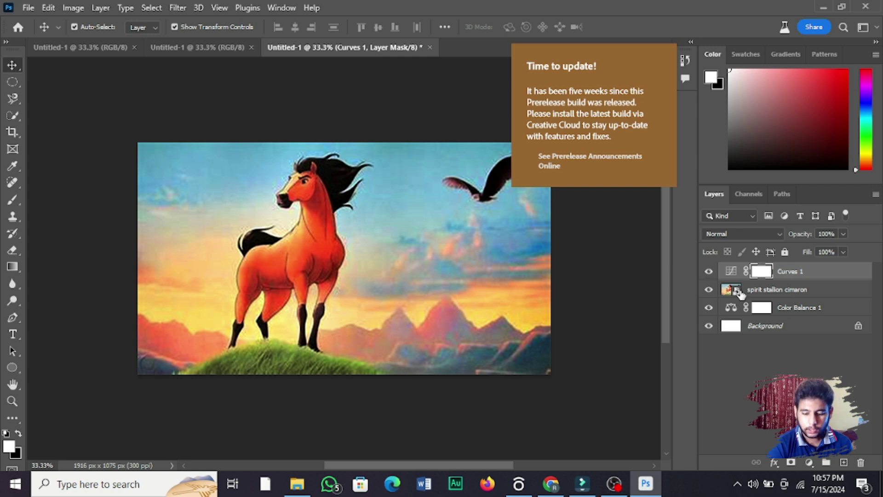
{"action": "left_click", "coordinate": [709, 271]}
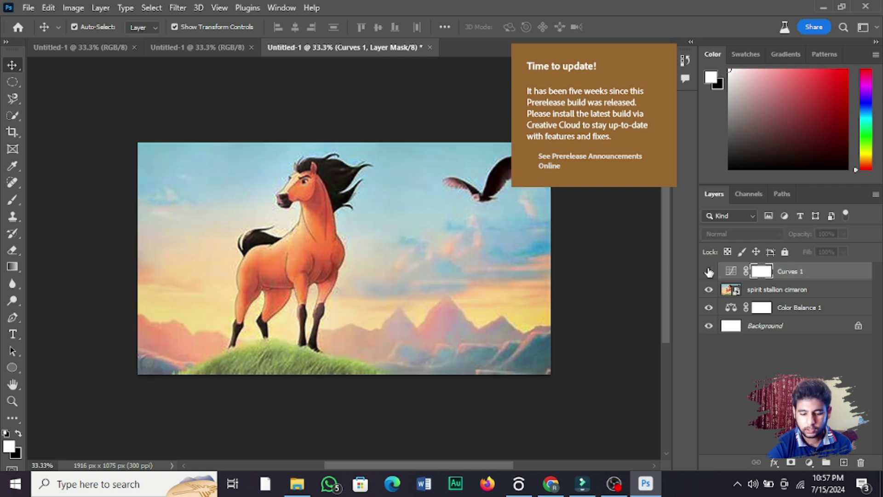
{"action": "left_click", "coordinate": [709, 271]}
{"action": "mouse_move", "coordinate": [563, 482]}
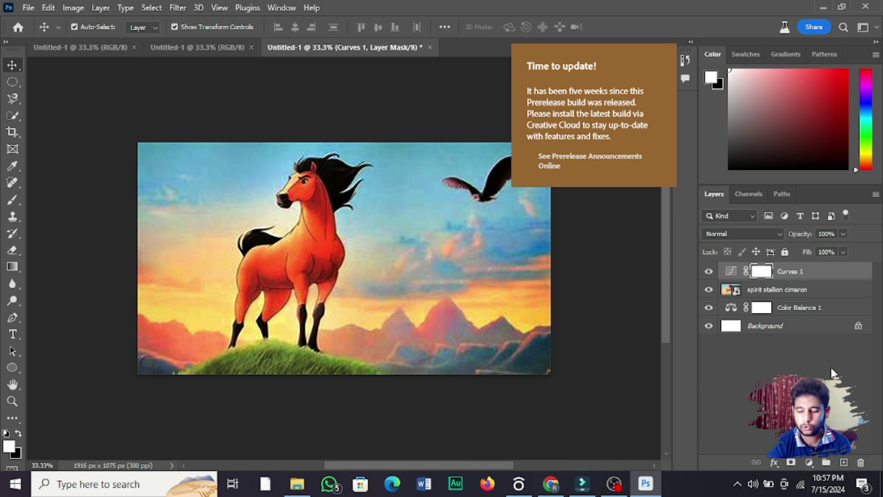
- Try an Exposure adjustment layer with the exposure at -0.56, and delete that layer
{"action": "left_click", "coordinate": [809, 462]}
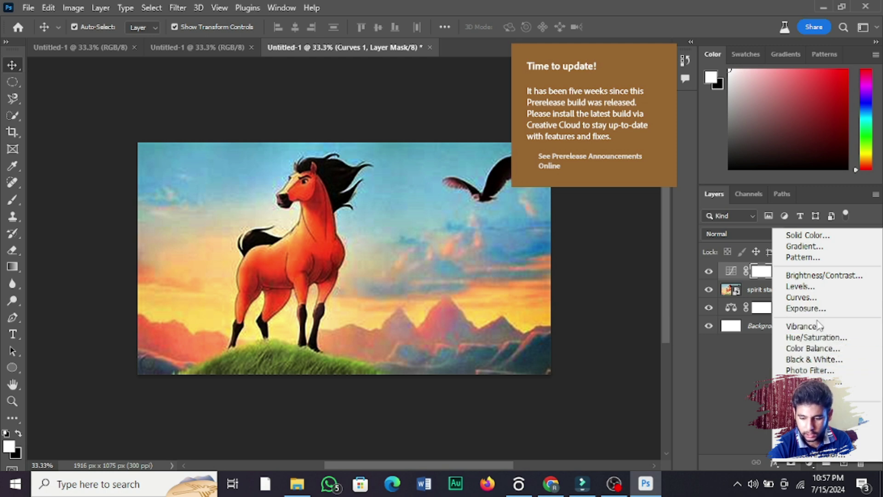
{"action": "left_click", "coordinate": [810, 309]}
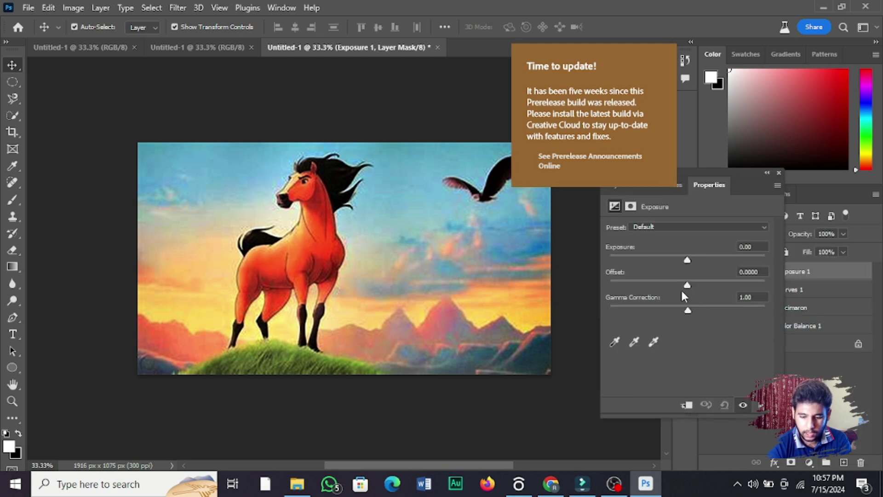
{"action": "mouse_move", "coordinate": [688, 259]}
{"action": "left_mouse_down"}
{"action": "mouse_move", "coordinate": [700, 269]}
{"action": "mouse_move", "coordinate": [670, 264]}
{"action": "mouse_move", "coordinate": [680, 263]}
{"action": "left_mouse_up"}
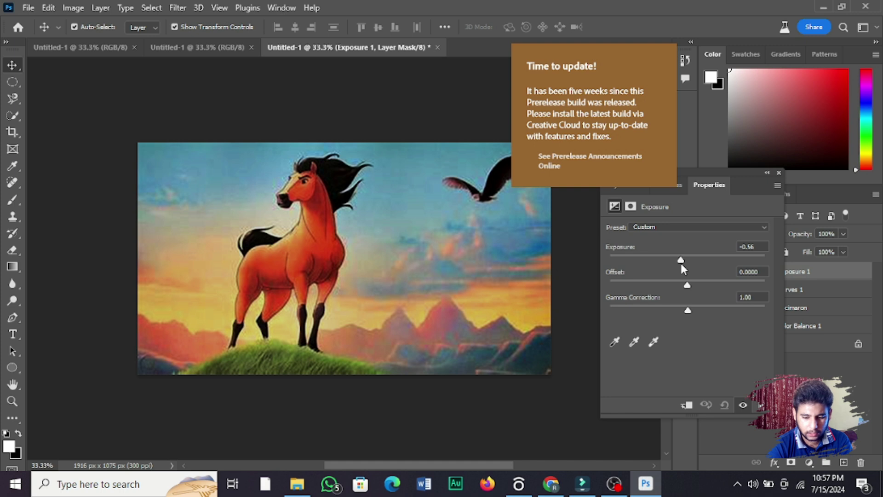
{"action": "left_click", "coordinate": [779, 173]}
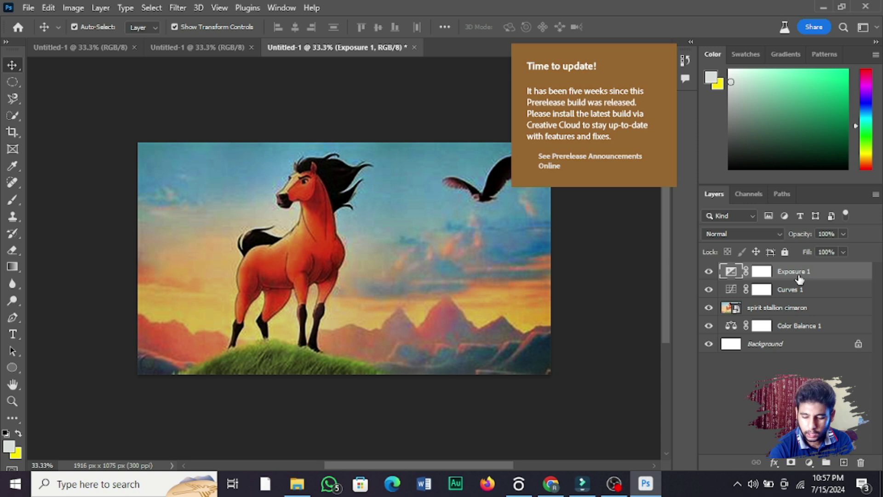
{"action": "key", "text": "Delete"}
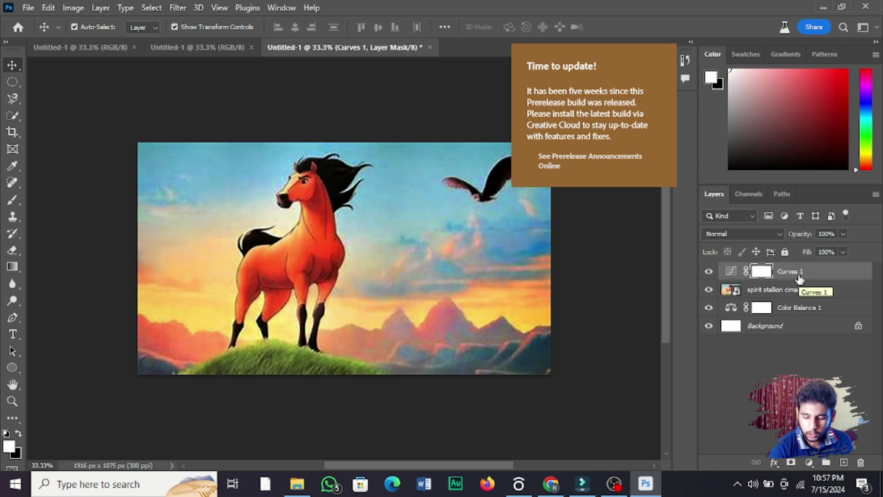
- Add a Hue/Saturation adjustment layer above Curves 1 and set its saturation to +7
{"action": "left_click", "coordinate": [809, 462]}
{"action": "left_click", "coordinate": [824, 337]}
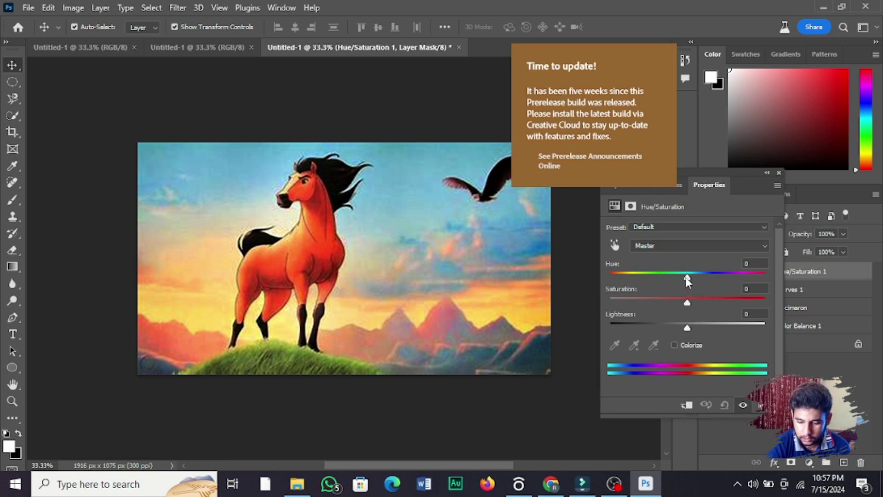
{"action": "left_click_drag", "start_coordinate": [684, 304], "coordinate": [730, 316]}
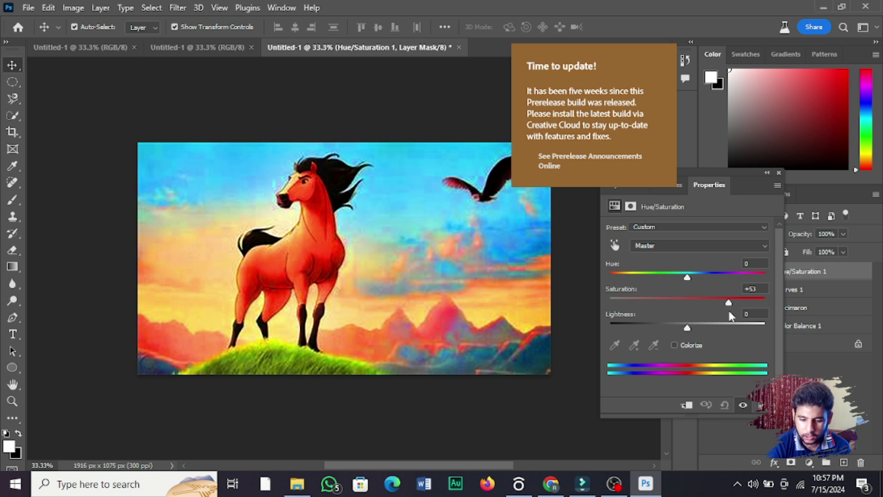
{"action": "left_click_drag", "start_coordinate": [719, 308], "coordinate": [688, 340]}
{"action": "key", "text": "ctrl+z"}
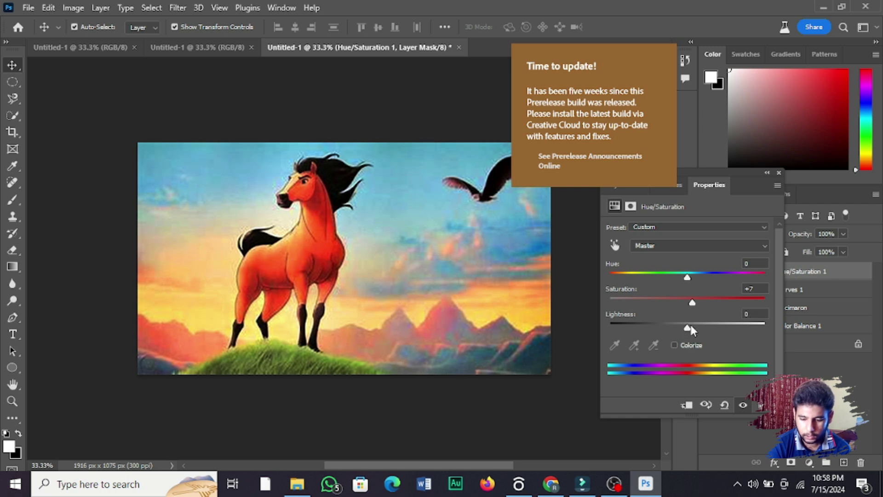
- Set the Hue/Saturation layer's lightness to +4 and compare the image with that adjustment hidden and shown
{"action": "left_click", "coordinate": [686, 325]}
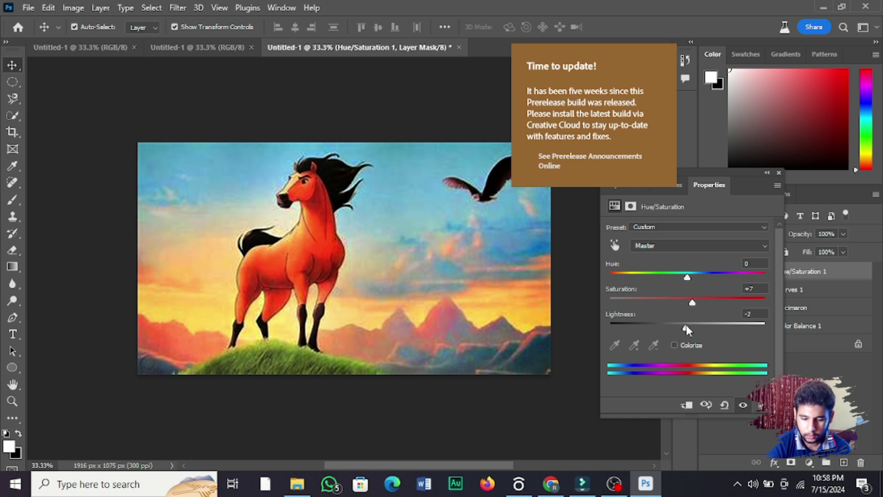
{"action": "left_click_drag", "start_coordinate": [686, 325], "coordinate": [695, 329]}
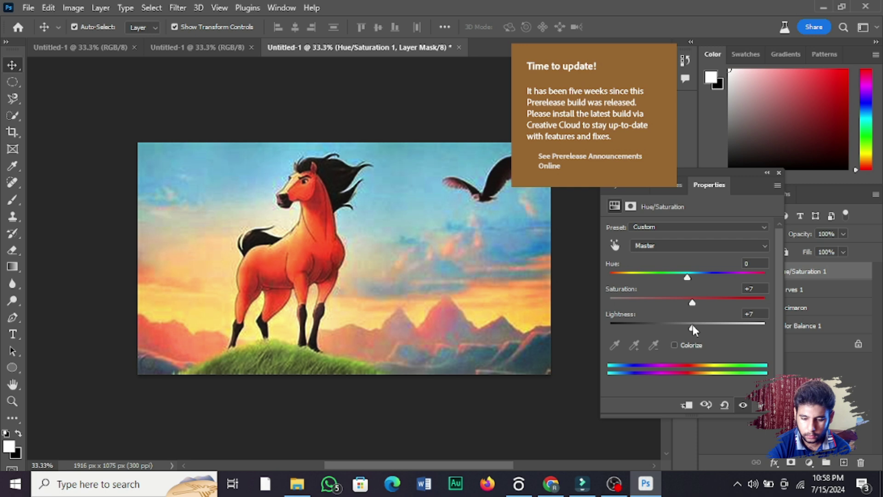
{"action": "left_click_drag", "start_coordinate": [691, 324], "coordinate": [686, 325]}
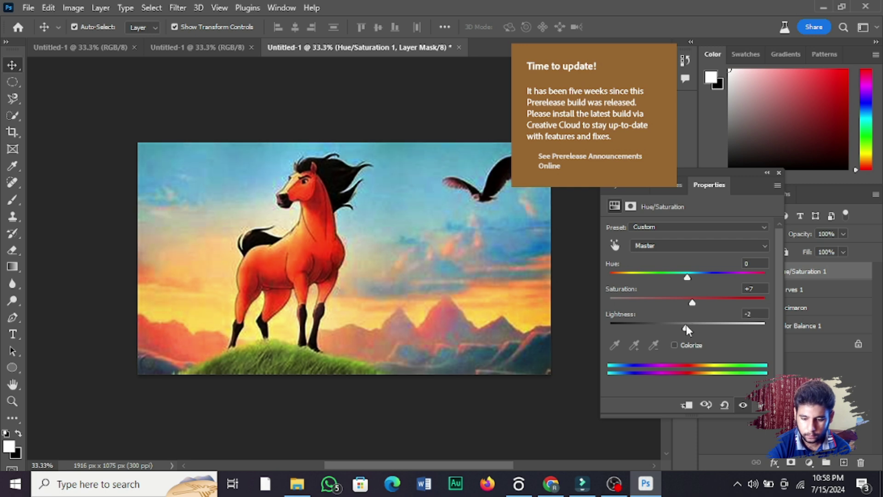
{"action": "mouse_move", "coordinate": [684, 324]}
{"action": "left_mouse_down"}
{"action": "mouse_move", "coordinate": [709, 323]}
{"action": "mouse_move", "coordinate": [691, 315]}
{"action": "left_mouse_up"}
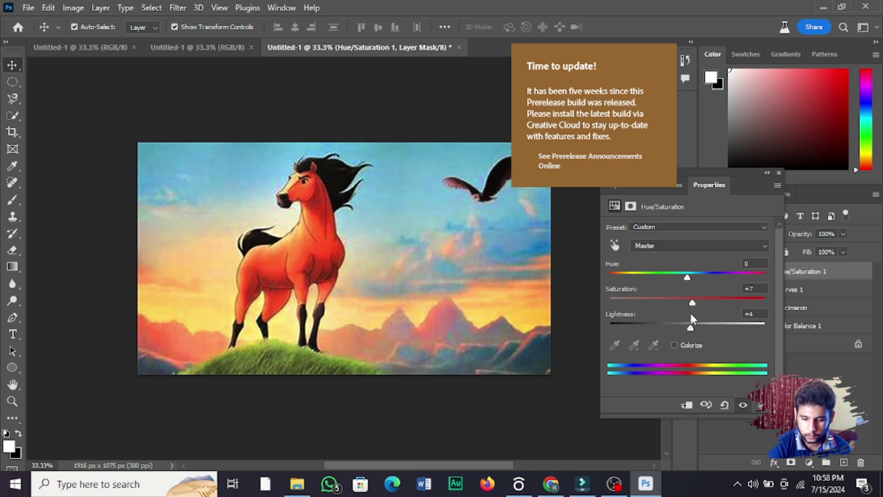
{"action": "left_click", "coordinate": [778, 172]}
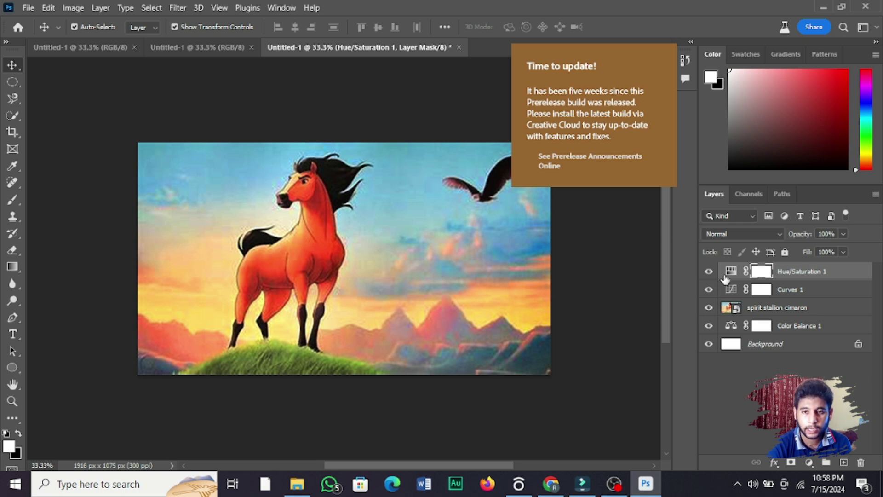
{"action": "left_click", "coordinate": [708, 272]}
{"action": "left_click", "coordinate": [708, 272]}
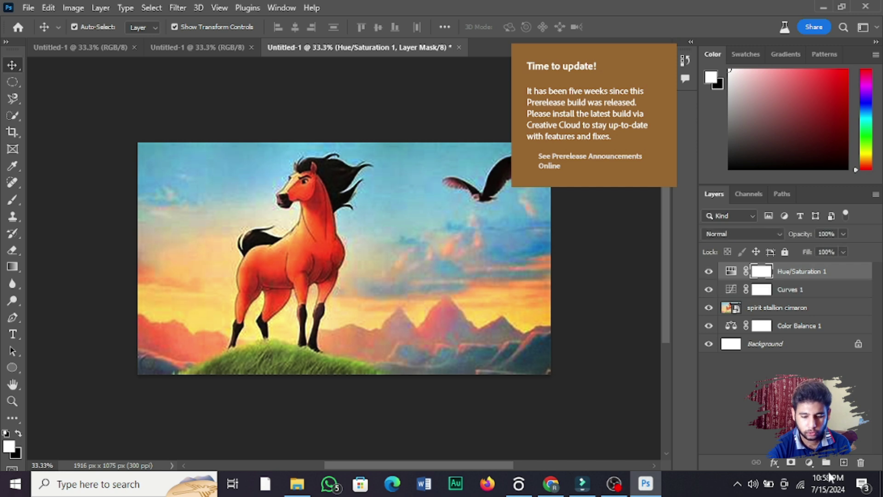
- Add a Color Balance adjustment layer above Hue/Saturation 1 and set its midtones to Cyan-Red +70, Magenta-Green +11 and Yellow-Blue +7
{"action": "left_click", "coordinate": [809, 462]}
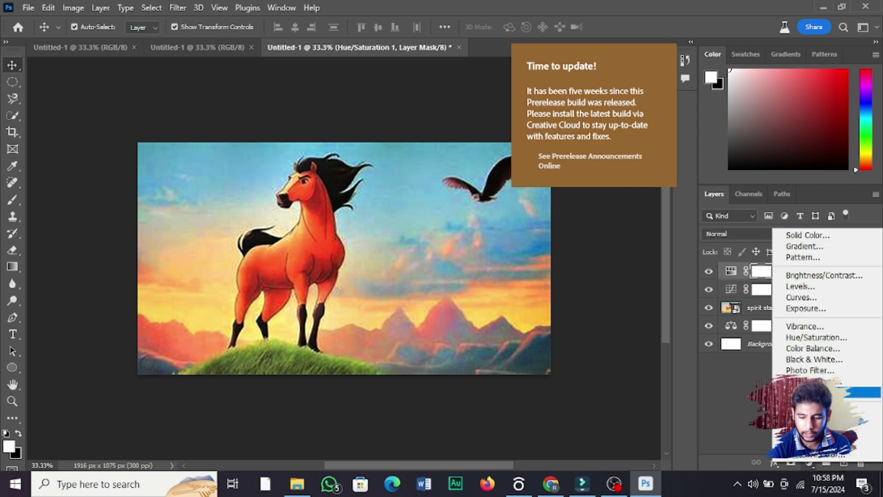
{"action": "left_click", "coordinate": [813, 348]}
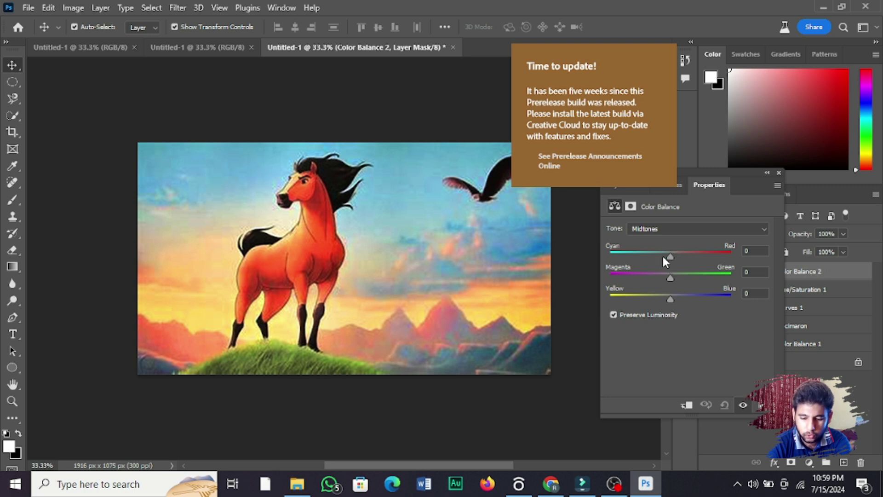
{"action": "left_click_drag", "start_coordinate": [671, 256], "coordinate": [655, 275]}
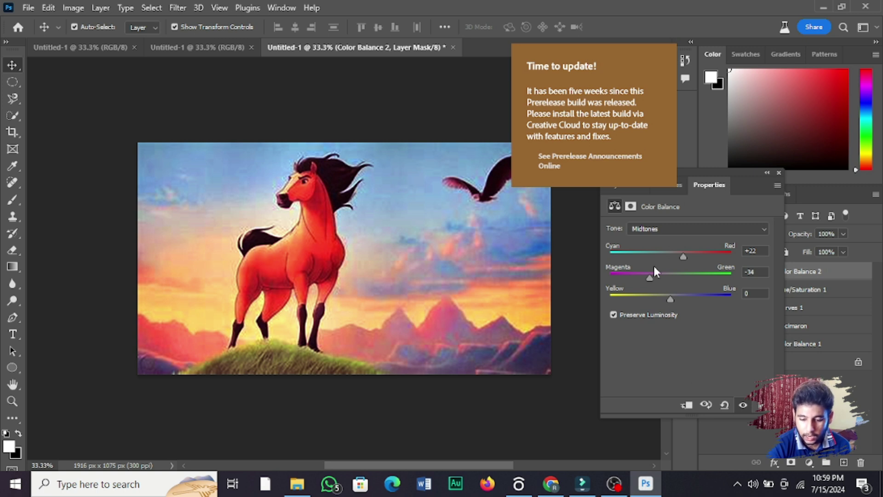
{"action": "left_click_drag", "start_coordinate": [648, 279], "coordinate": [677, 314]}
{"action": "left_click_drag", "start_coordinate": [684, 256], "coordinate": [697, 263]}
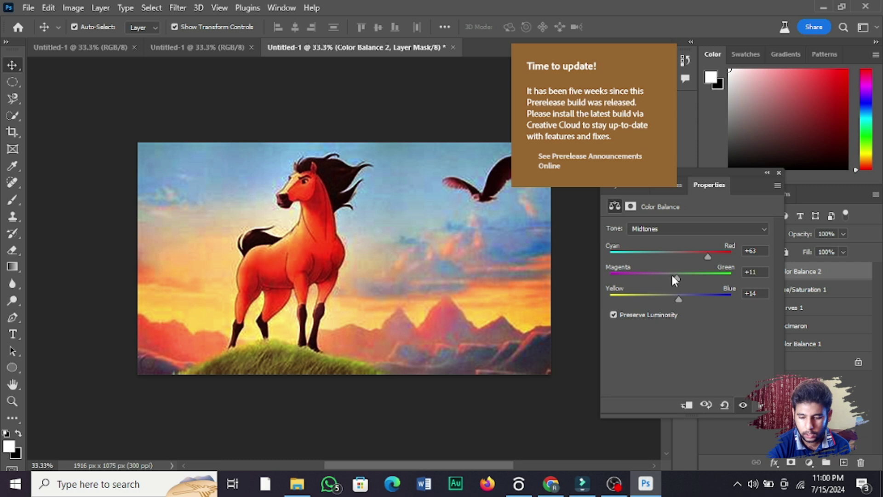
{"action": "left_click_drag", "start_coordinate": [677, 275], "coordinate": [675, 298]}
{"action": "left_click_drag", "start_coordinate": [713, 254], "coordinate": [713, 253]}
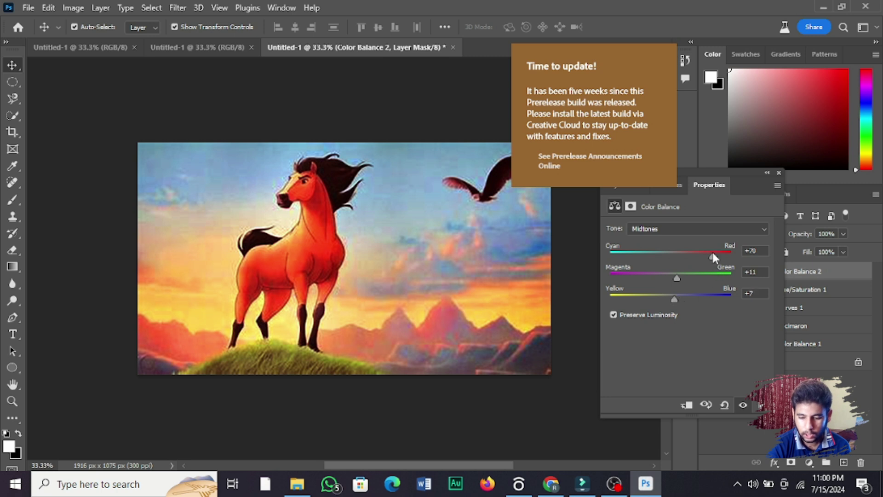
- Compare the image with the Color Balance 2 adjustment hidden and shown
{"action": "left_click", "coordinate": [780, 172]}
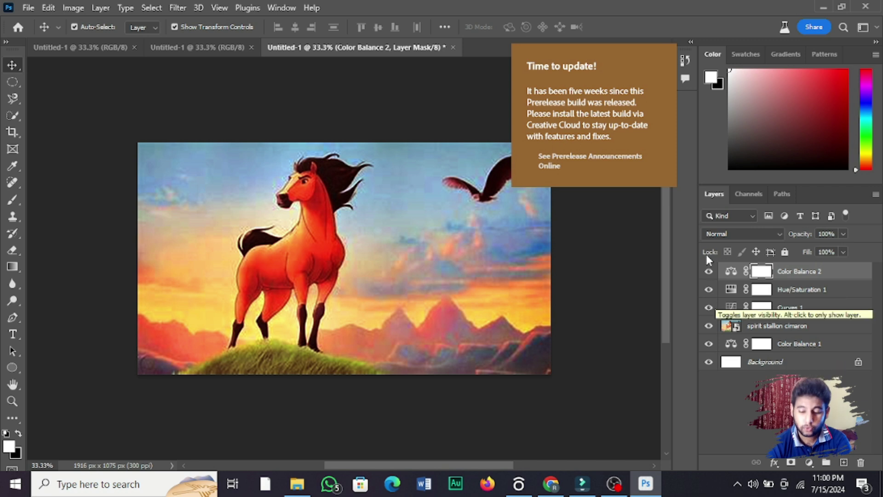
{"action": "left_click", "coordinate": [709, 273]}
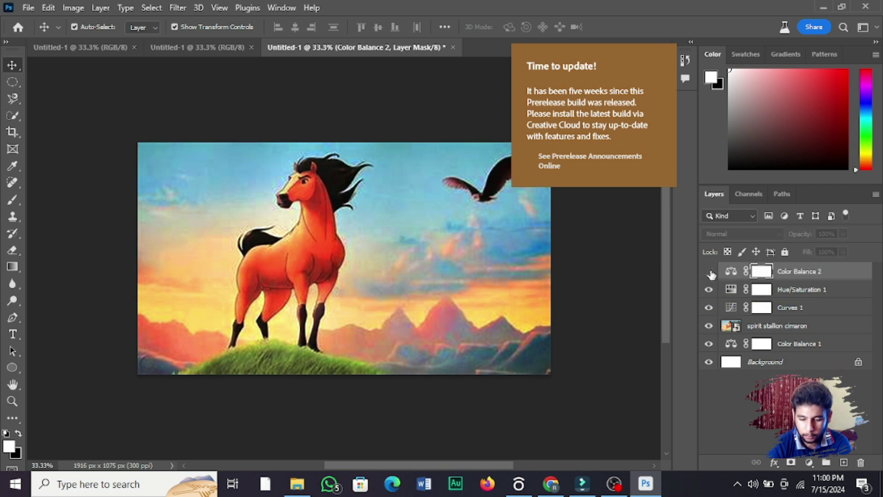
{"action": "left_click", "coordinate": [710, 272]}
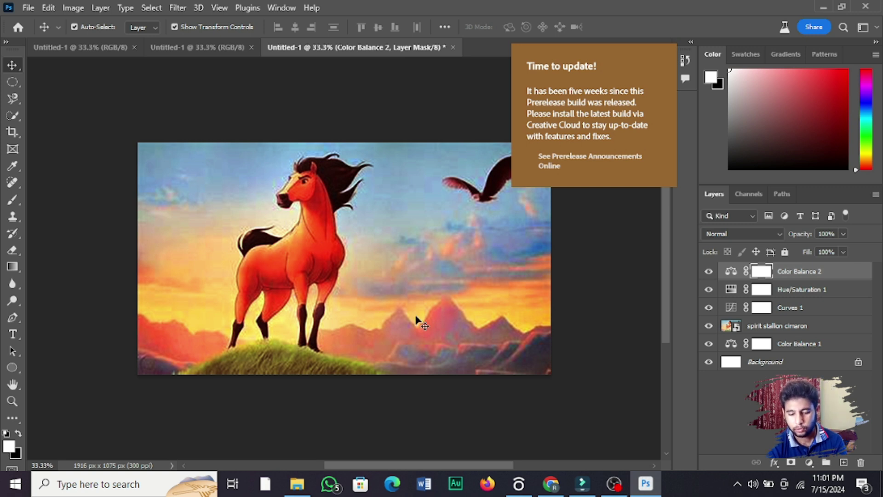
- Select the spirit stallion cimaron layer and sample a light orange (ffca74) from the horse's back as the Brush tool's foreground color
{"action": "left_click", "coordinate": [12, 400]}
{"action": "left_click", "coordinate": [311, 221]}
{"action": "left_click", "coordinate": [240, 250]}
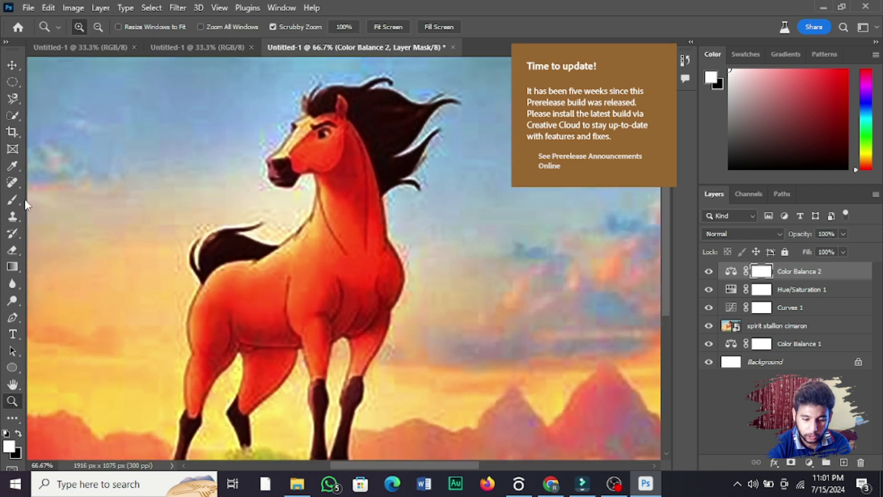
{"action": "left_click", "coordinate": [12, 201]}
{"action": "left_click", "coordinate": [9, 446]}
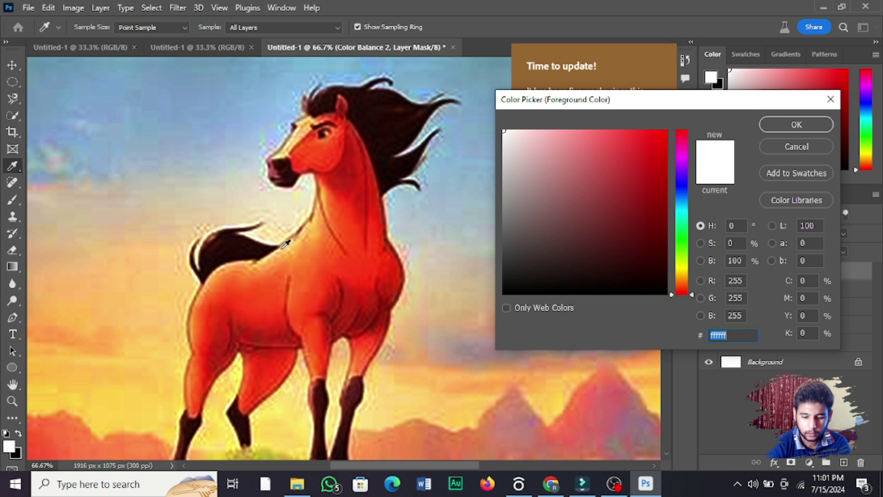
{"action": "left_click", "coordinate": [830, 99]}
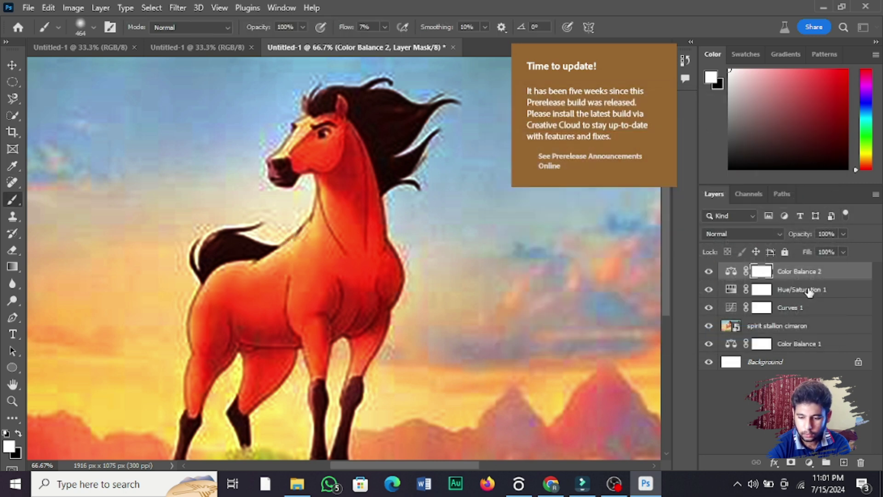
{"action": "left_click", "coordinate": [778, 325]}
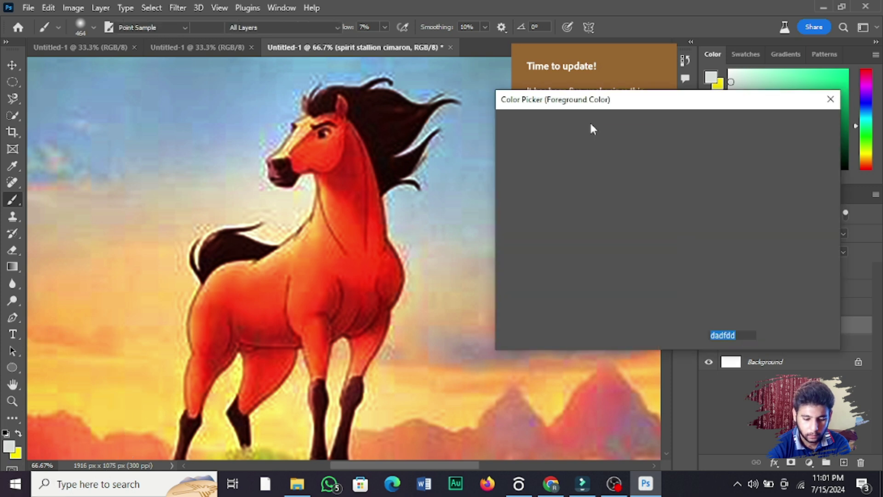
{"action": "left_click", "coordinate": [285, 250]}
{"action": "left_click", "coordinate": [796, 130]}
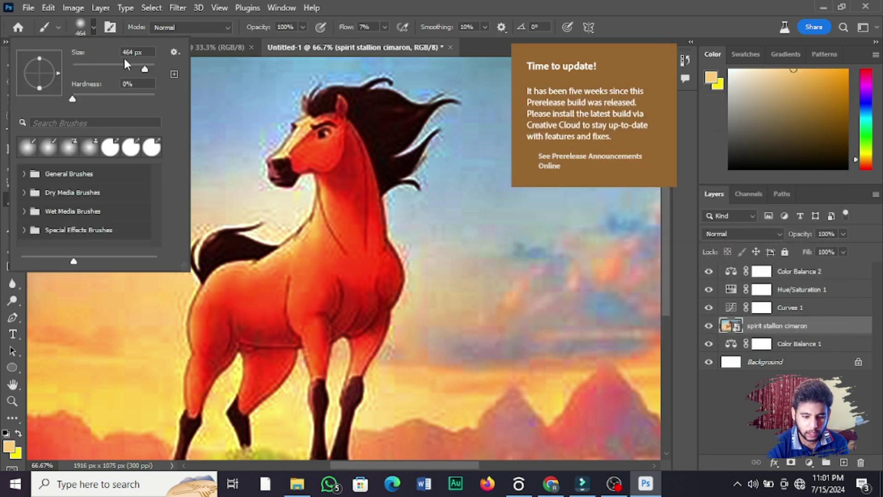
- Set the soft brush to 62 px and 4% flow, and paint light orange over the horse's back on a new layer above the horse image
{"action": "left_click_drag", "start_coordinate": [119, 69], "coordinate": [97, 70]}
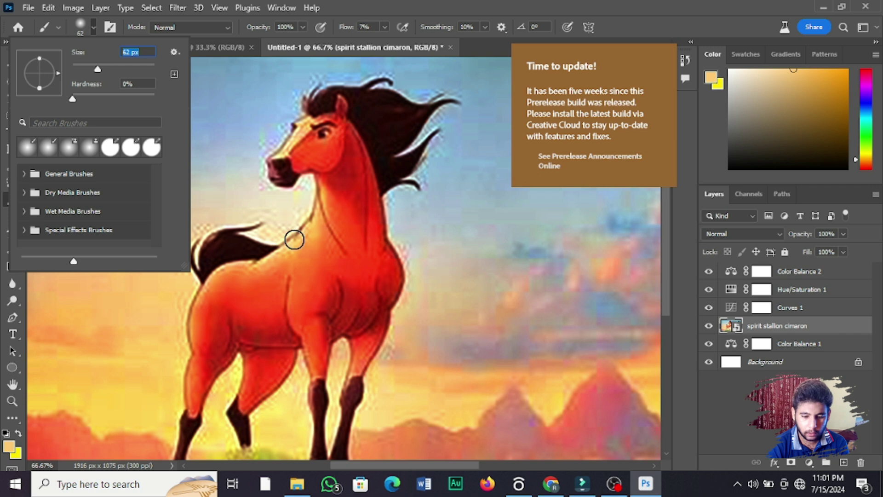
{"action": "left_click", "coordinate": [347, 28]}
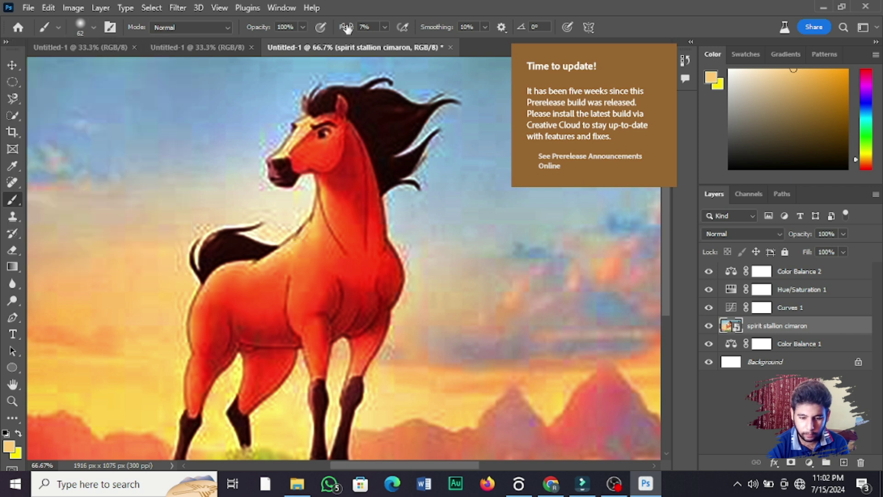
{"action": "left_click_drag", "start_coordinate": [344, 27], "coordinate": [345, 31]}
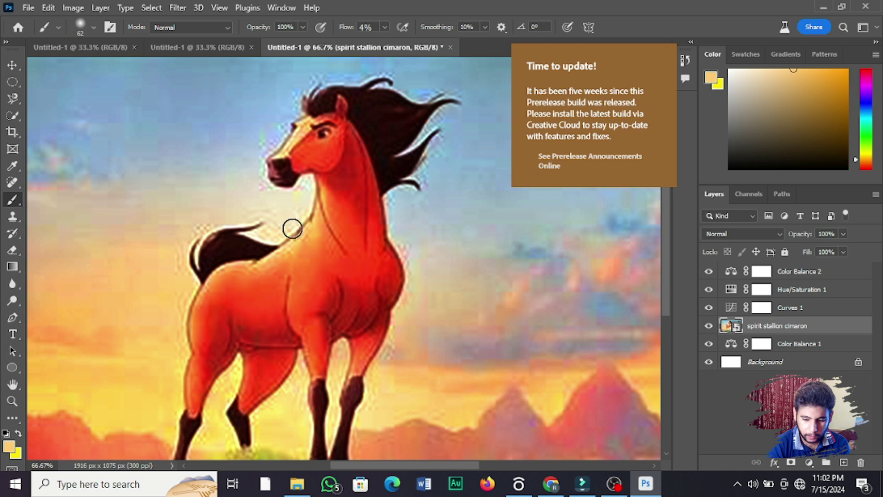
{"action": "key", "text": "ctrl+shift+alt+n"}
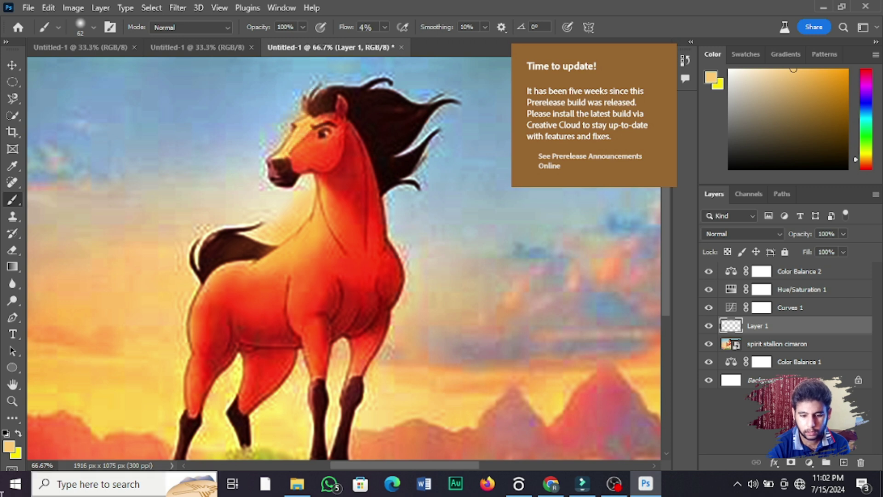
- Sample a red from the horse's neck as the foreground color and brush it softly along the neck and chest on Layer 1
{"action": "left_click", "coordinate": [13, 449]}
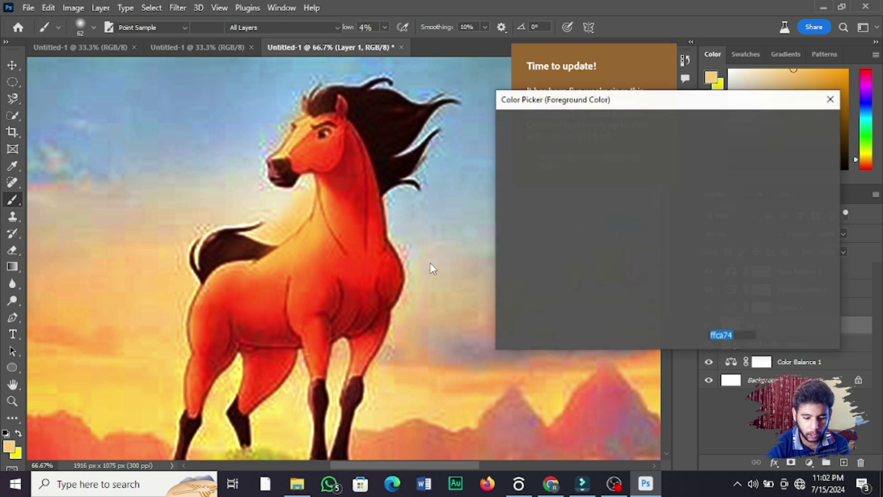
{"action": "left_click", "coordinate": [383, 210]}
{"action": "left_click", "coordinate": [381, 212]}
{"action": "left_click", "coordinate": [789, 124]}
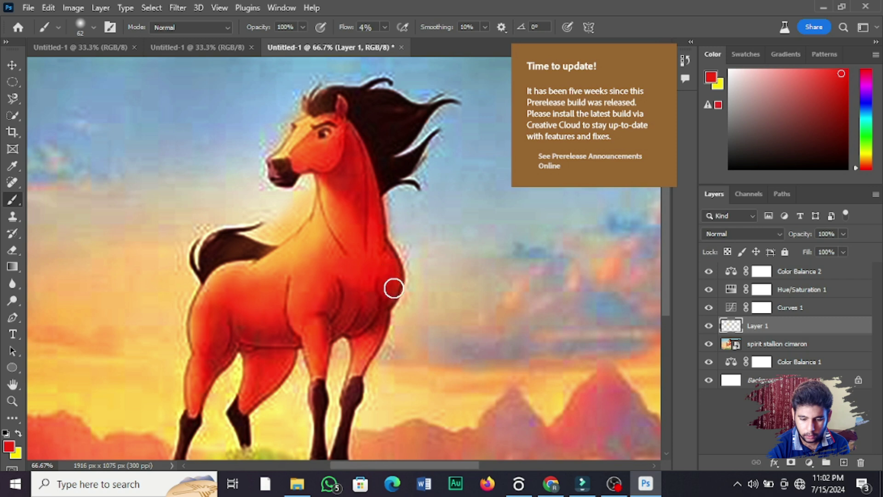
- View the whole image at 33.3% and compare it with the painted Layer 1 hidden and shown
{"action": "left_click", "coordinate": [15, 398]}
{"action": "left_click", "coordinate": [307, 267]}
{"action": "left_click", "coordinate": [307, 267]}
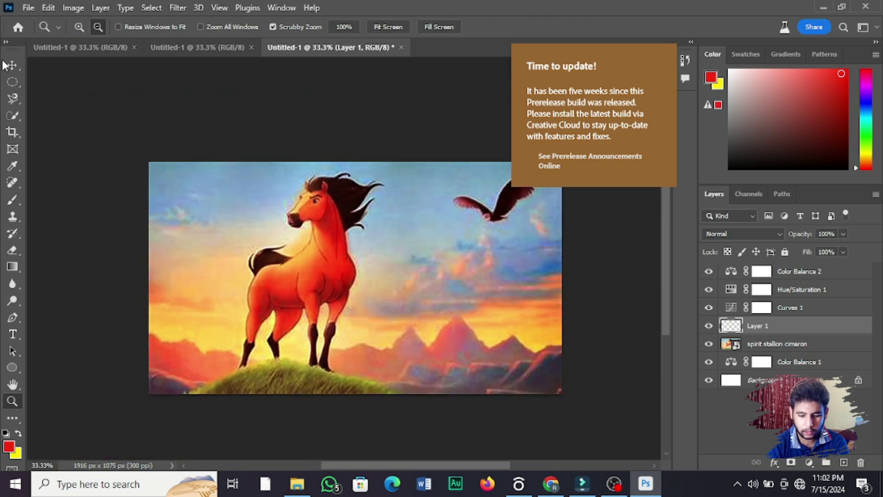
{"action": "left_click", "coordinate": [12, 64]}
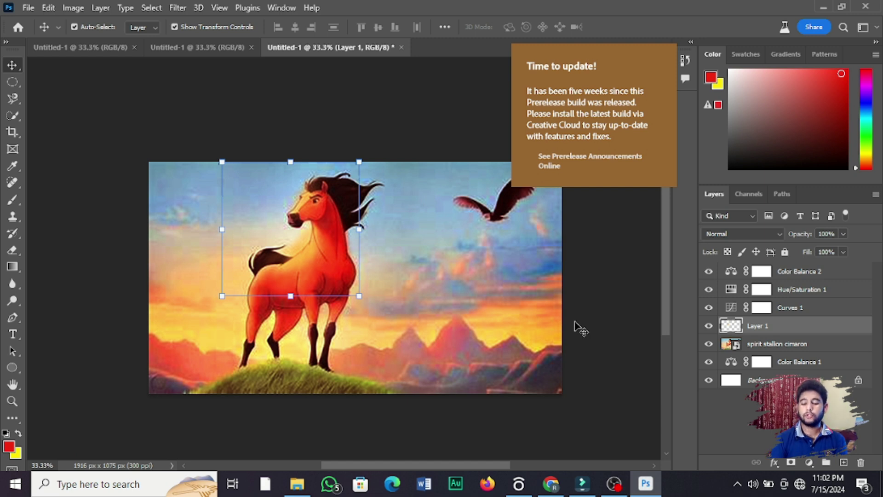
{"action": "left_click", "coordinate": [709, 325]}
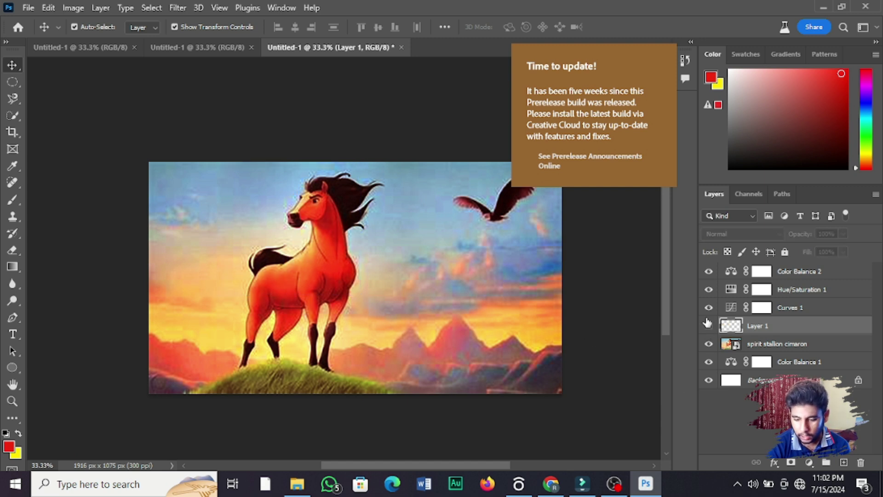
{"action": "left_click", "coordinate": [709, 326]}
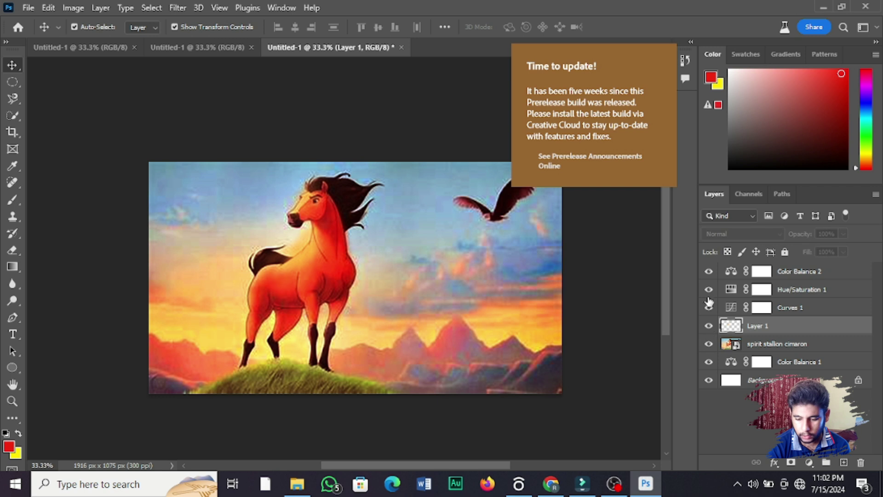
- Compare the original with the corrected image by hiding and showing Color Balance 2, Hue/Saturation 1, Curves 1 and Layer 1 together, and deselect the layer
{"action": "left_click_drag", "start_coordinate": [709, 271], "coordinate": [708, 326]}
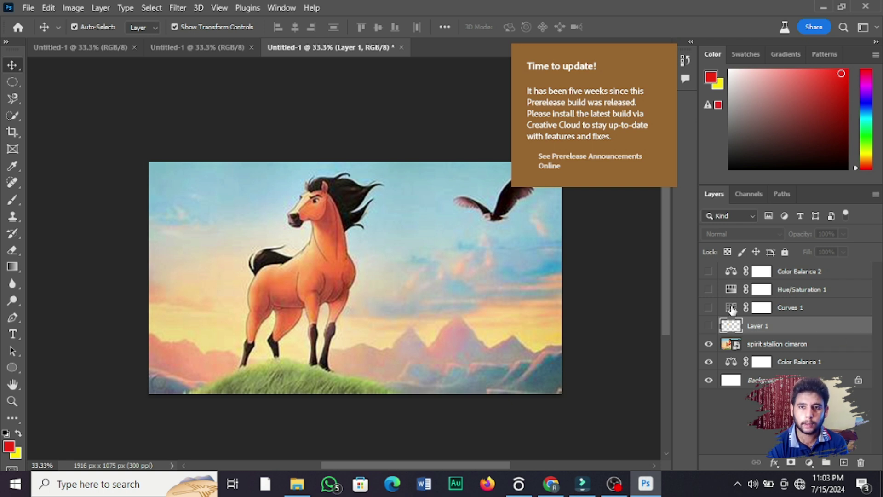
{"action": "left_click_drag", "start_coordinate": [711, 273], "coordinate": [709, 327]}
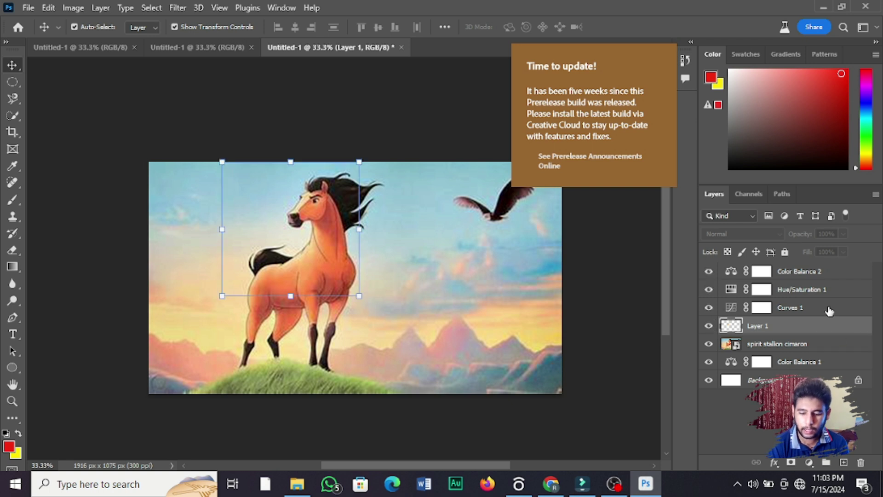
{"action": "left_click", "coordinate": [624, 285]}
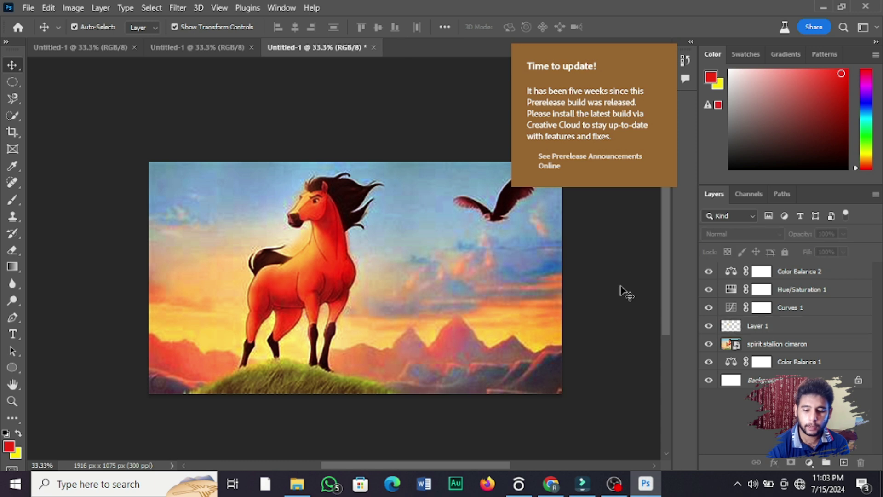